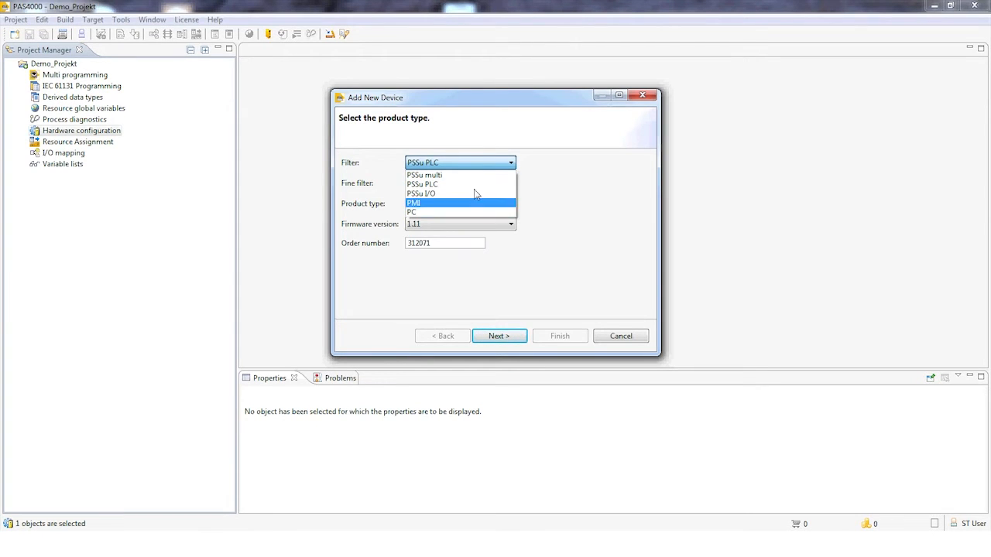
# Step: Set the new device's filter to PSSu PLC, product type to PSSu H PLC1 FS DP SN SD and firmware version to 1.11
pyautogui.click(468, 185)
pyautogui.click(510, 205)
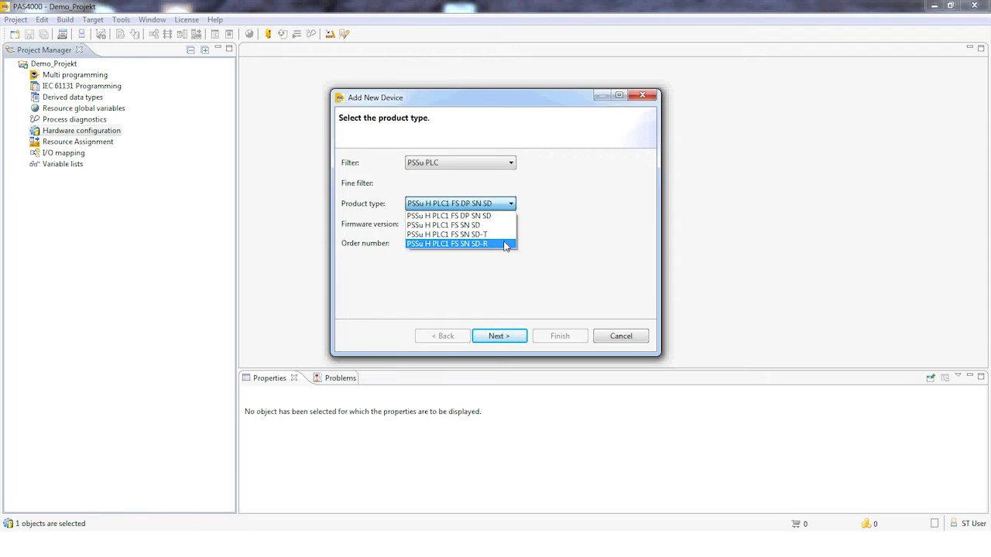
pyautogui.click(503, 217)
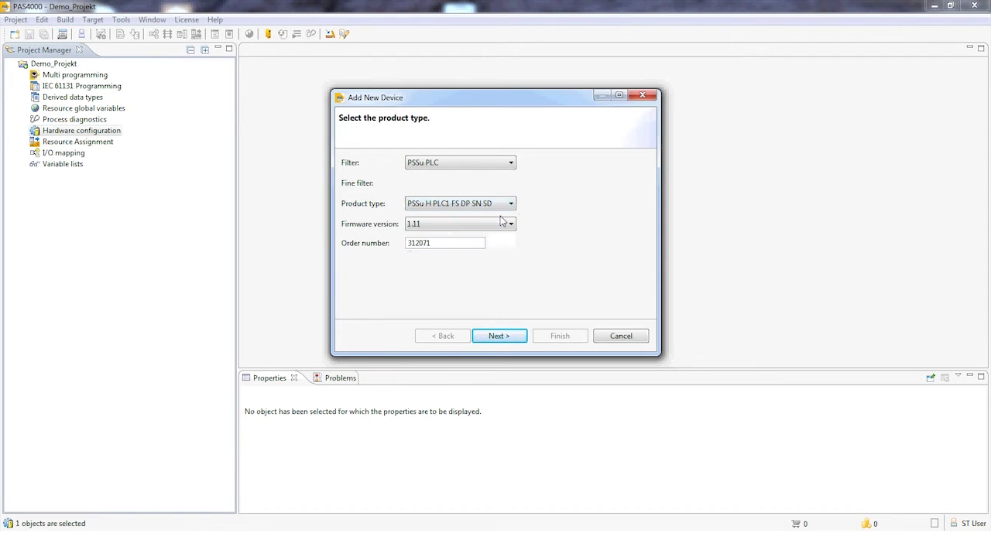
pyautogui.click(497, 224)
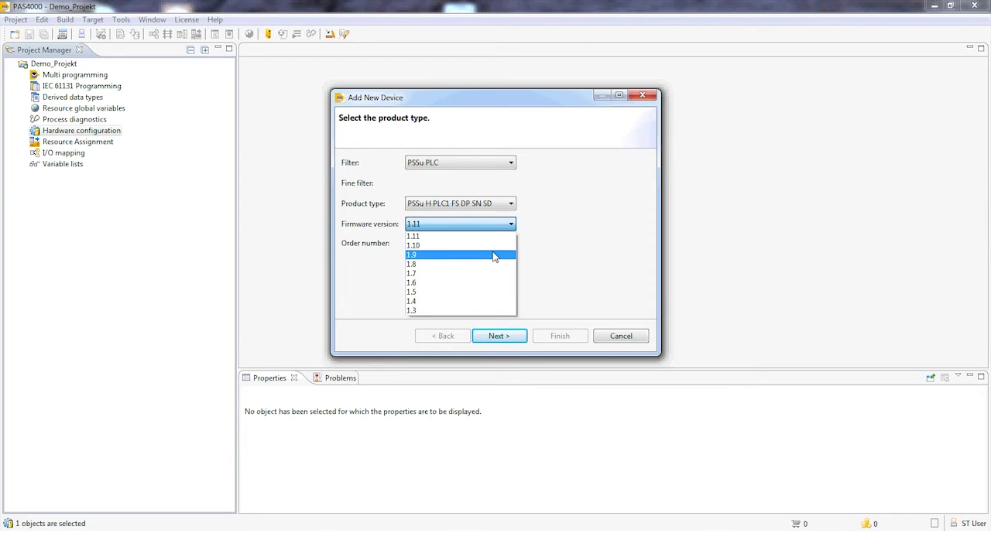
pyautogui.click(495, 236)
# Step: Try selecting a PSSu H FS SN SD product by its order number, and restore the PLC's original order number
pyautogui.click(468, 243)
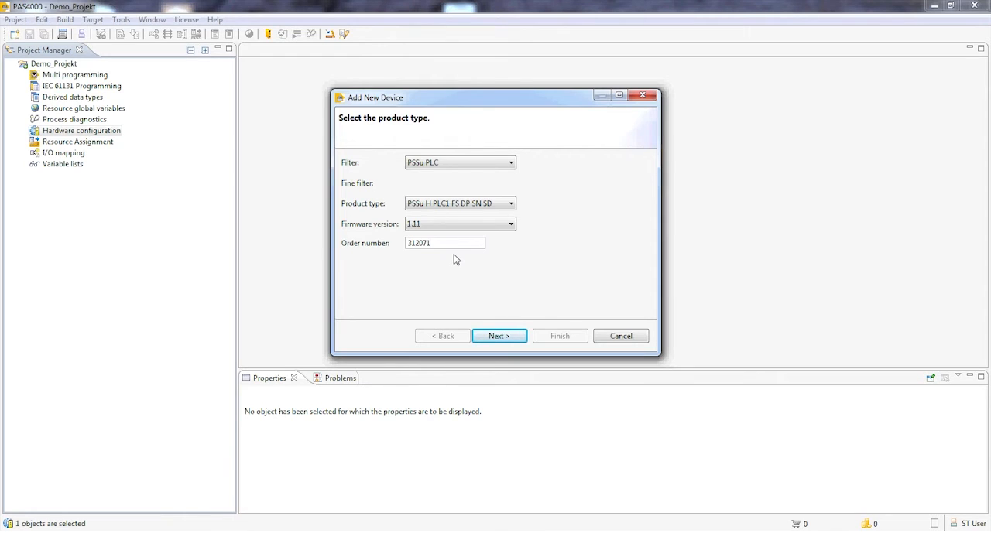
pyautogui.press('BackSpace')
pyautogui.press('BackSpace')
pyautogui.write('85')
pyautogui.press('BackSpace')
pyautogui.press('BackSpace')
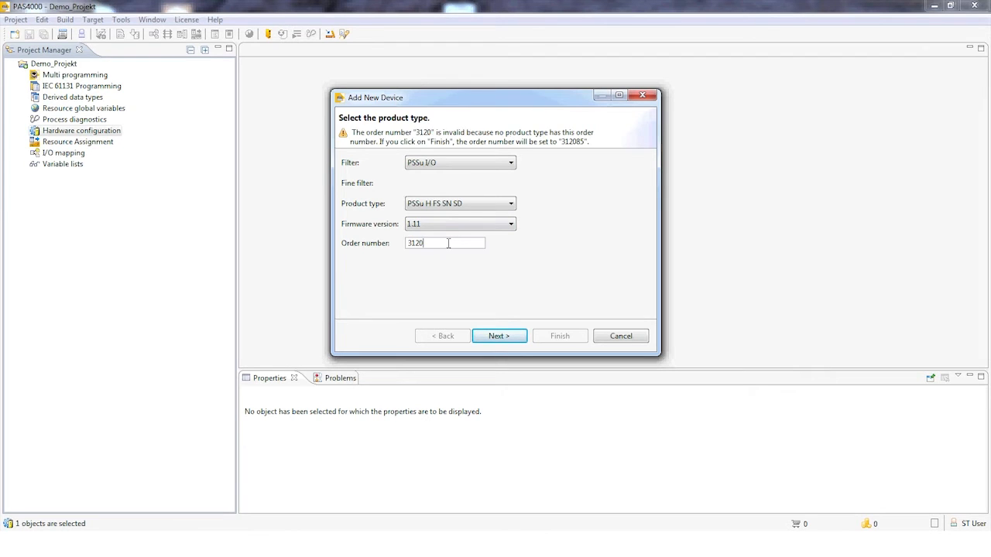
pyautogui.write('71')
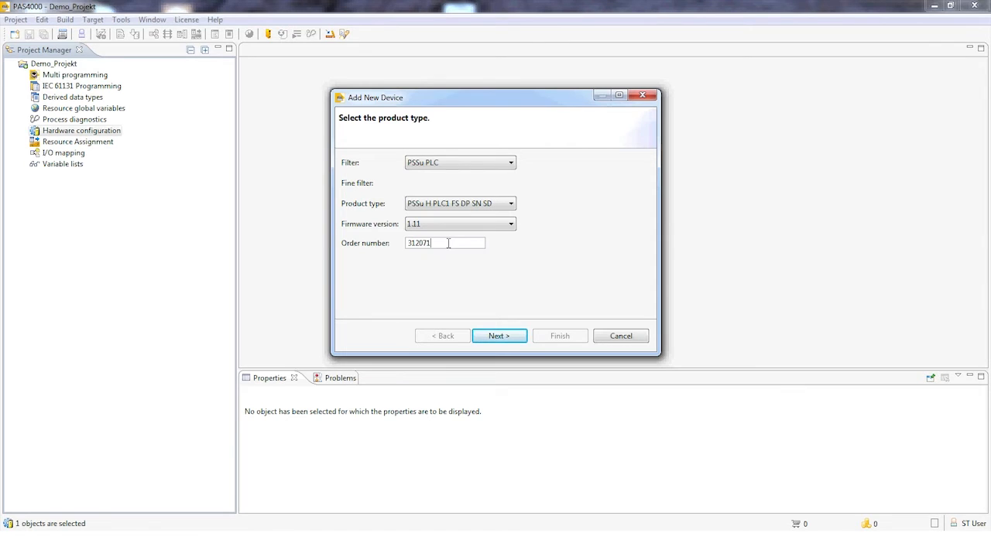
# Step: Create the device with the default name and IP address, and select its head module to show the properties
pyautogui.click(499, 336)
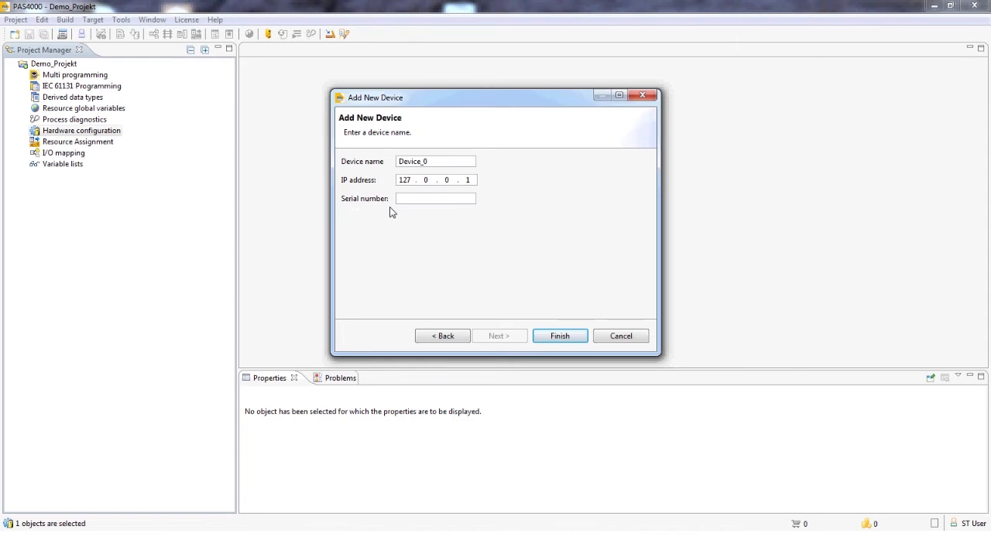
pyautogui.click(560, 337)
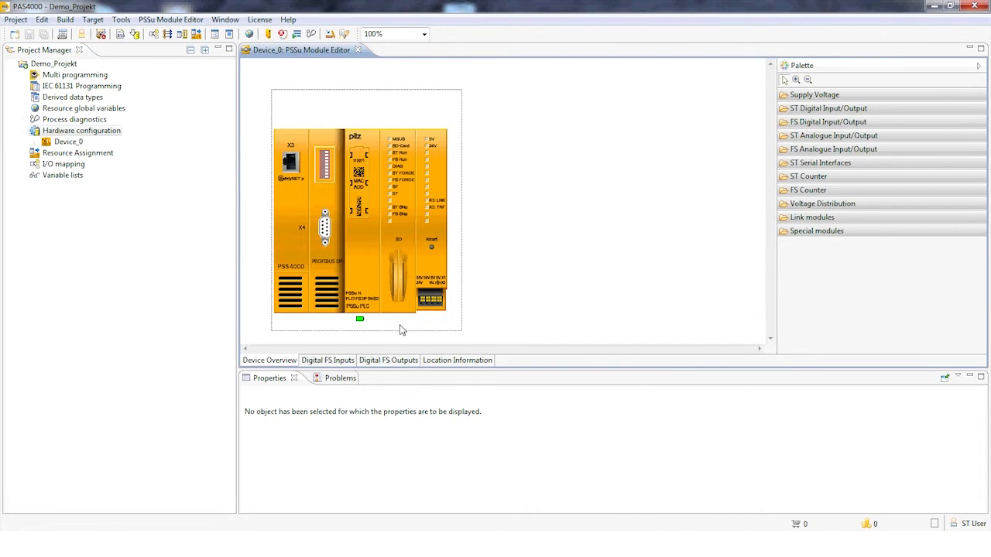
pyautogui.click(418, 282)
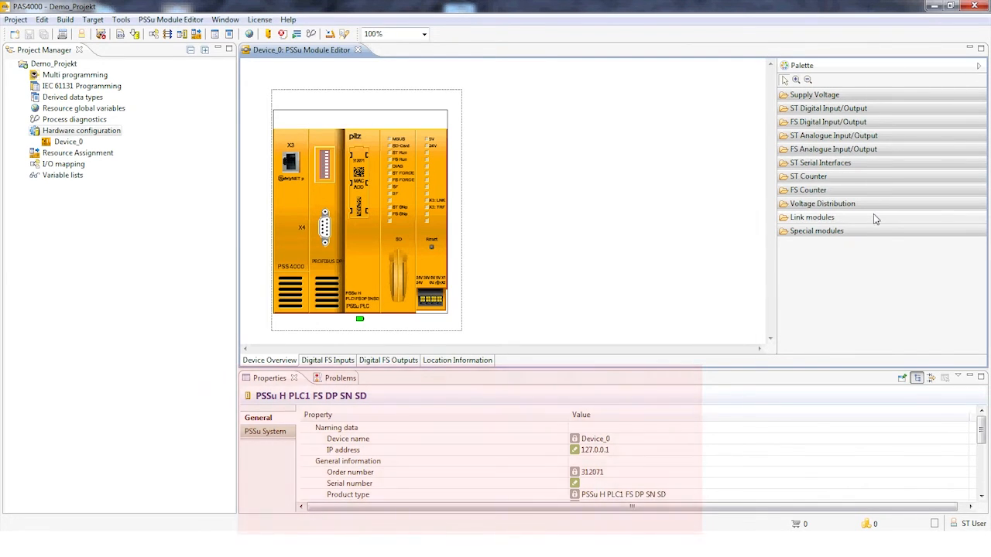
# Step: Add two PSSu E S 4DI modules in slots 0 and 1 and two PSSu E S 4DO 0.5 modules in slots 2 and 3
pyautogui.click(821, 109)
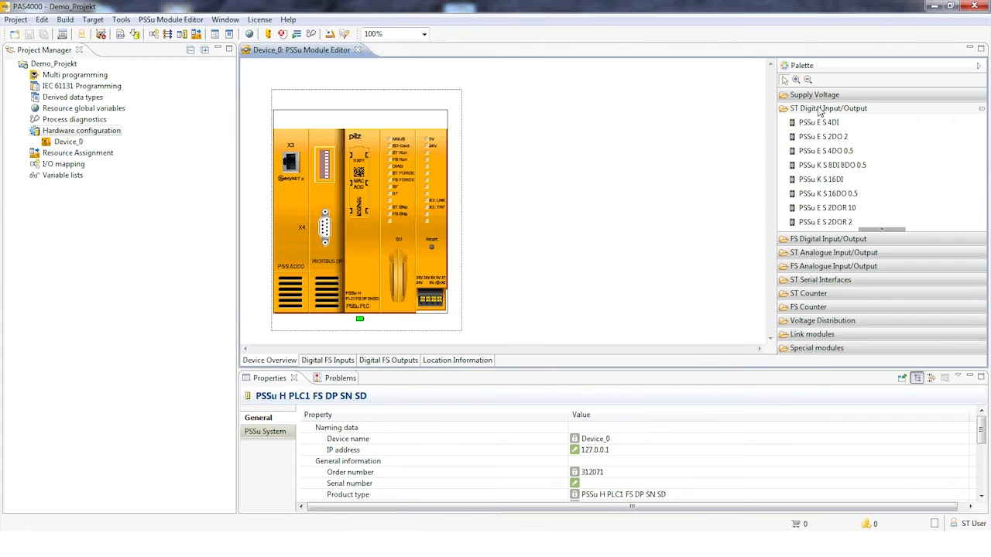
pyautogui.doubleClick(827, 128)
pyautogui.moveTo(828, 127); pyautogui.dragTo(479, 196)
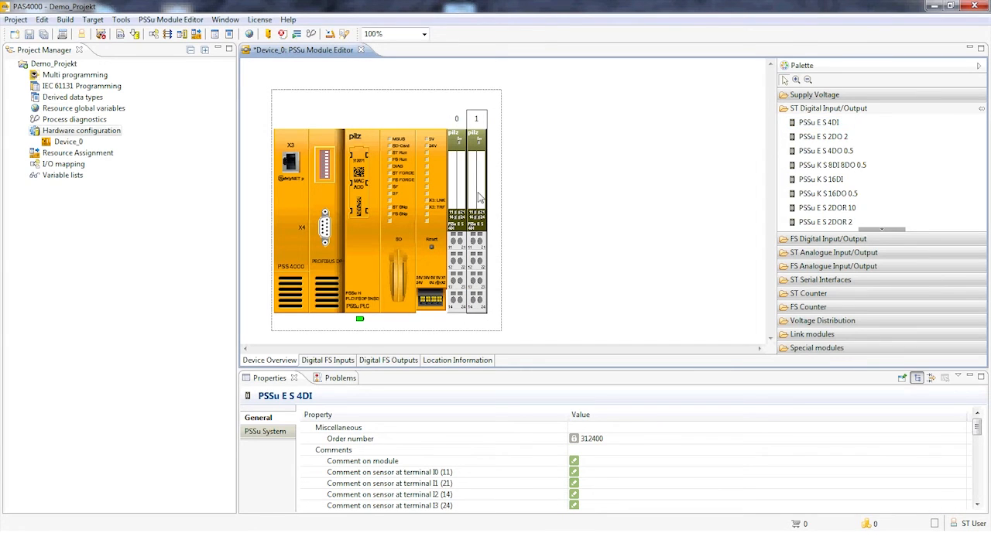
pyautogui.doubleClick(846, 154)
pyautogui.doubleClick(845, 155)
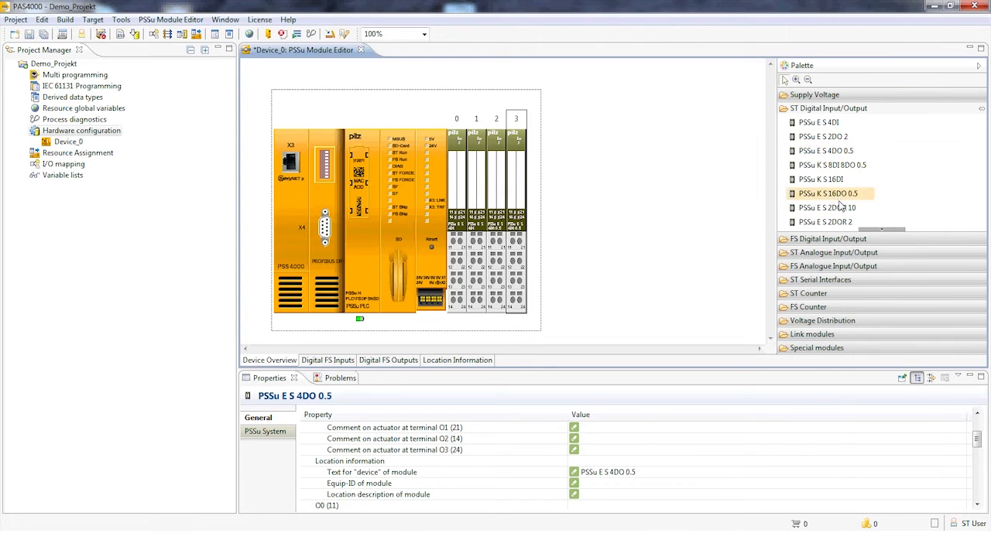
# Step: Insert two PSSu E F 4DI modules at slots 2 and 3 and two PSSu E F 4DO 0.5 modules at slots 4 and 5
pyautogui.click(836, 241)
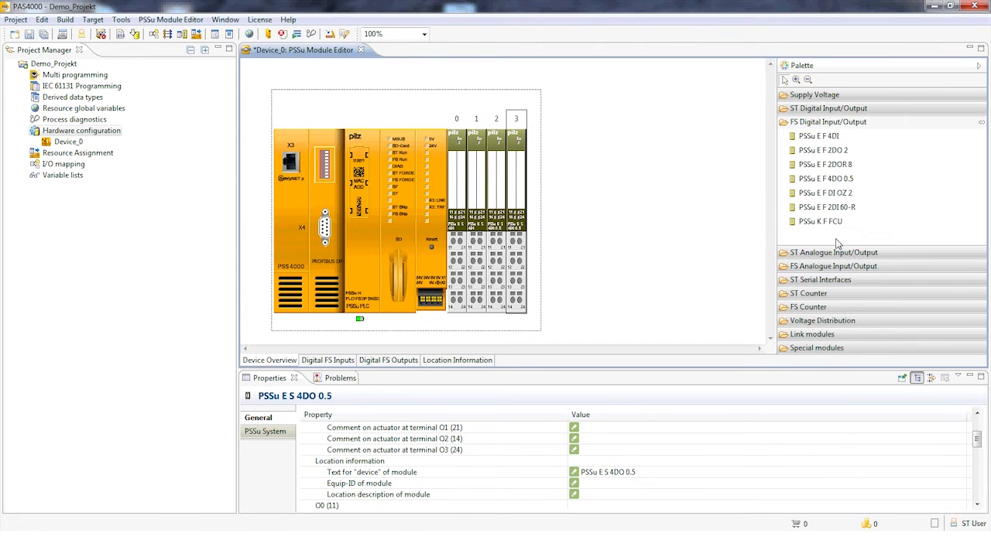
pyautogui.doubleClick(834, 138)
pyautogui.doubleClick(834, 138)
pyautogui.moveTo(517, 226)
pyautogui.mouseDown()
pyautogui.moveTo(496, 229)
pyautogui.moveTo(529, 229)
pyautogui.moveTo(514, 232)
pyautogui.mouseUp()
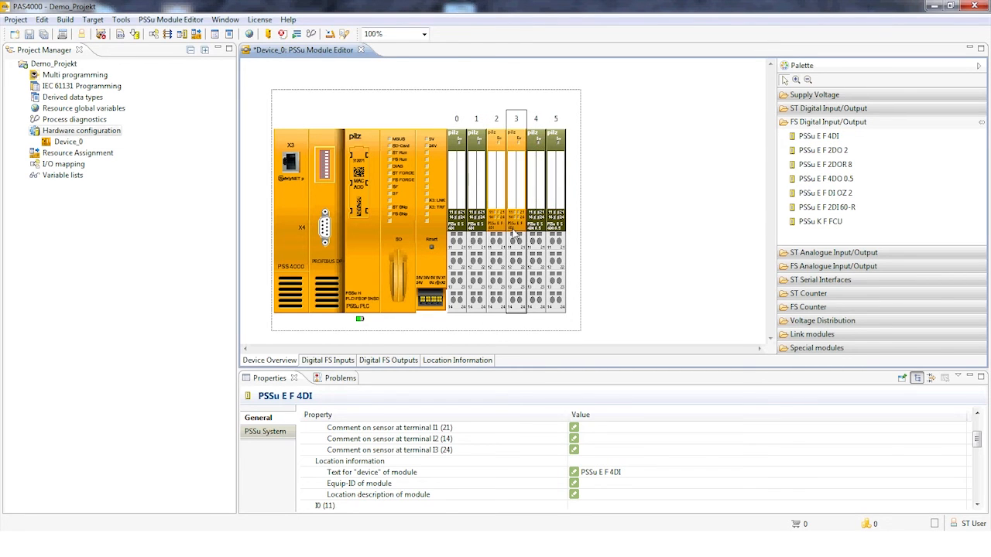
pyautogui.doubleClick(849, 180)
pyautogui.doubleClick(849, 180)
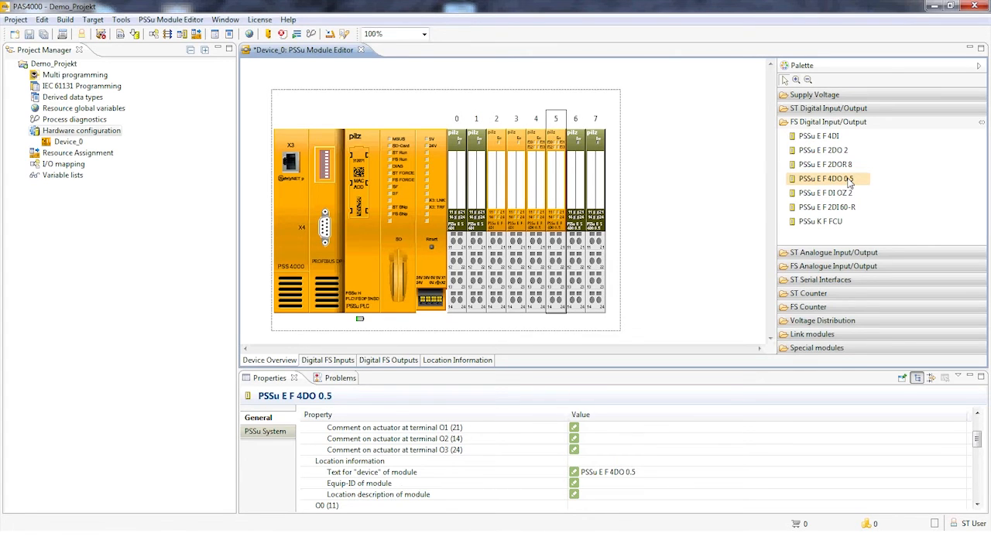
# Step: Insert a PSSu E S 4AI U module at slot 6 and change its base module type to With C-rail, 1/12
pyautogui.click(837, 254)
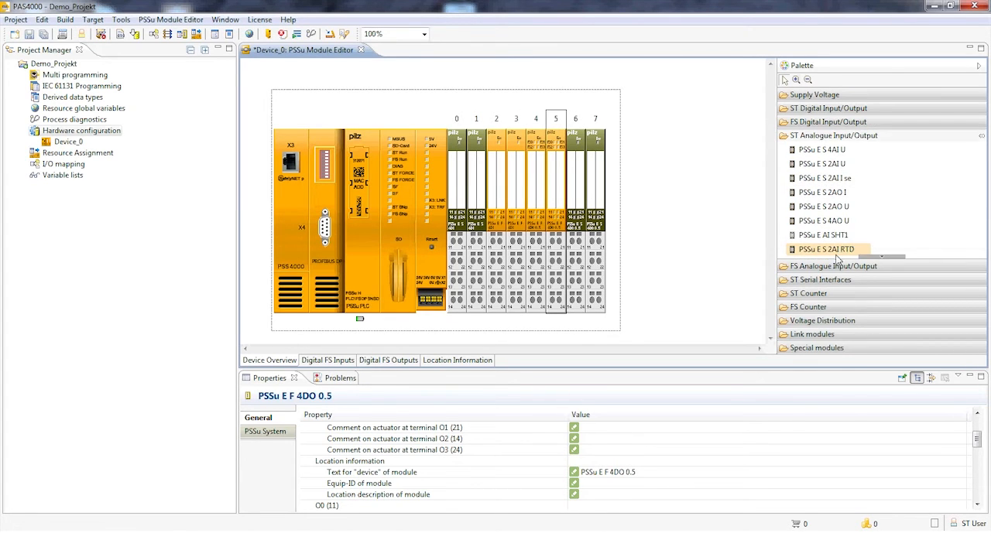
pyautogui.doubleClick(822, 150)
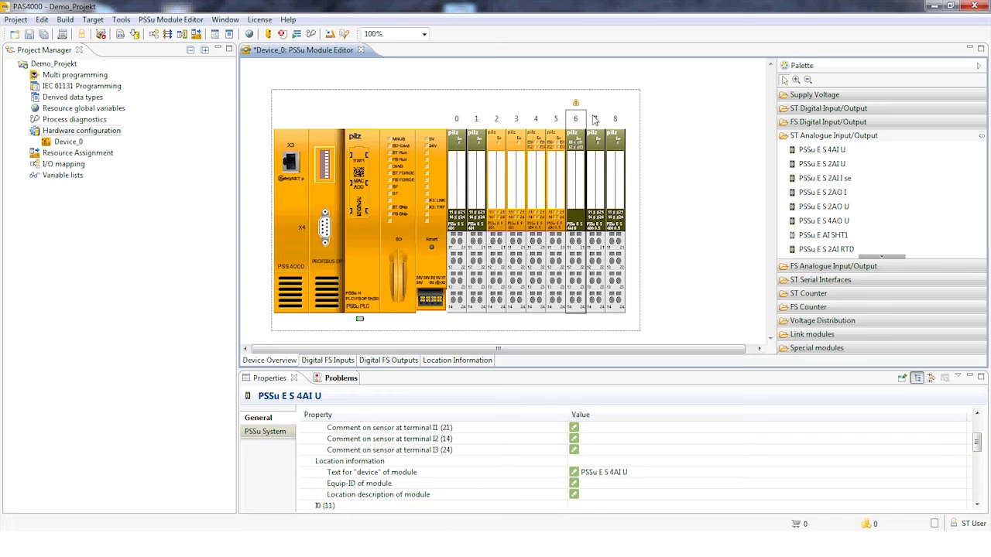
pyautogui.moveTo(577, 107)
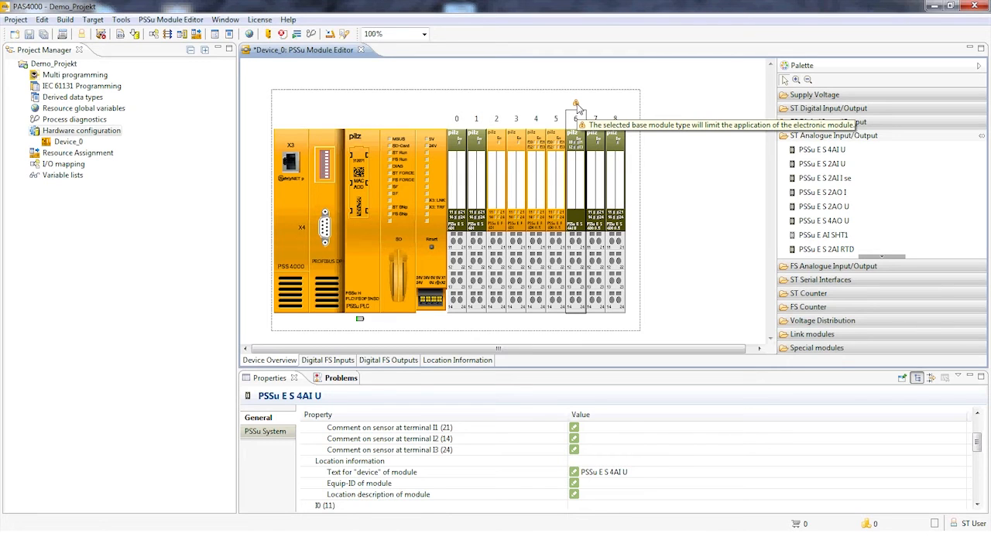
pyautogui.rightClick(580, 154)
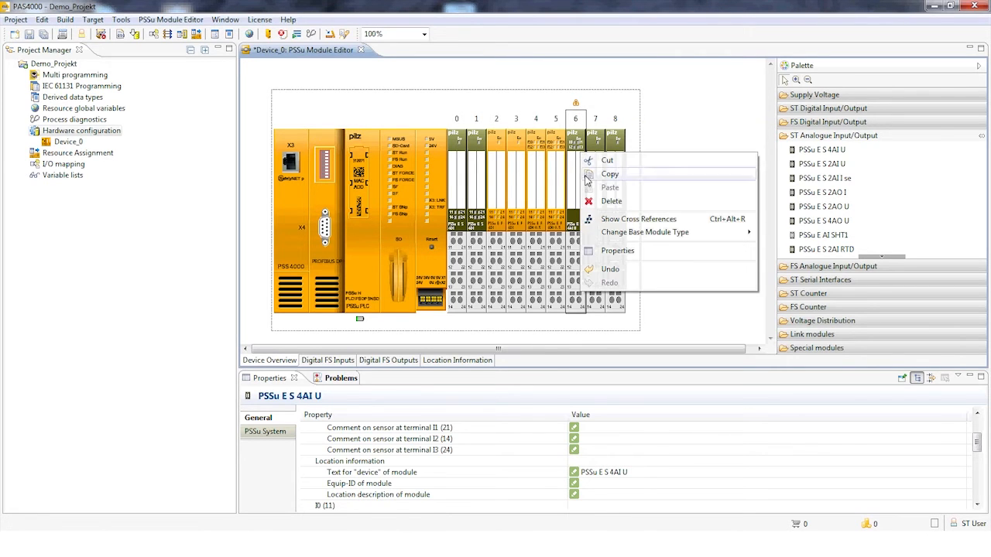
pyautogui.moveTo(697, 234)
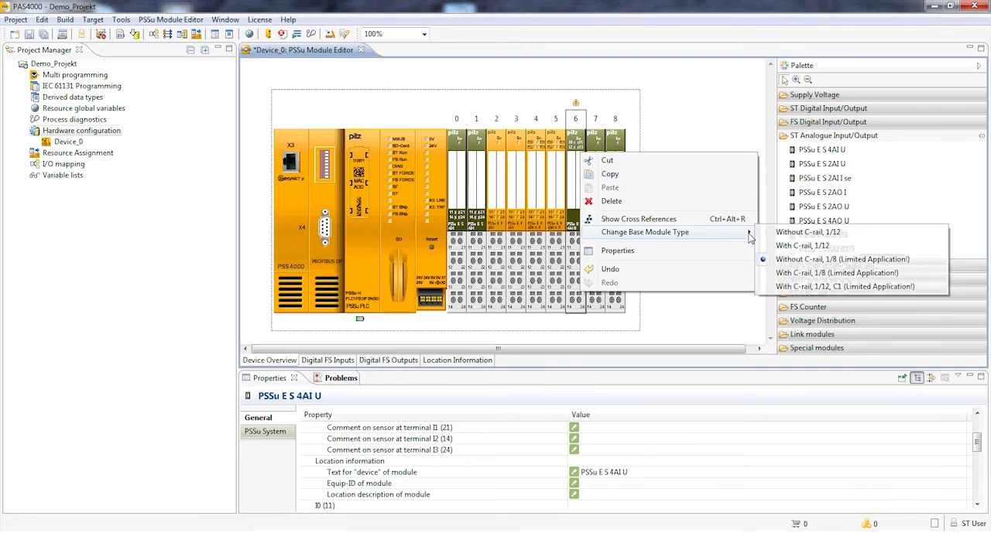
pyautogui.click(832, 246)
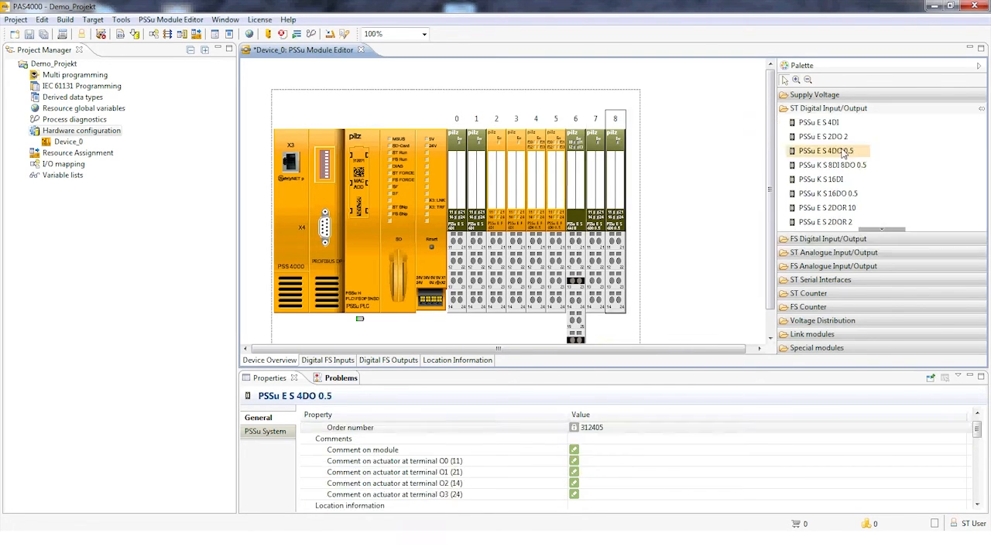
# Step: Add another PSSu E S 4DO 0.5 module at the end of the rack and insert a PSSu E F PS supply module before it
pyautogui.doubleClick(843, 155)
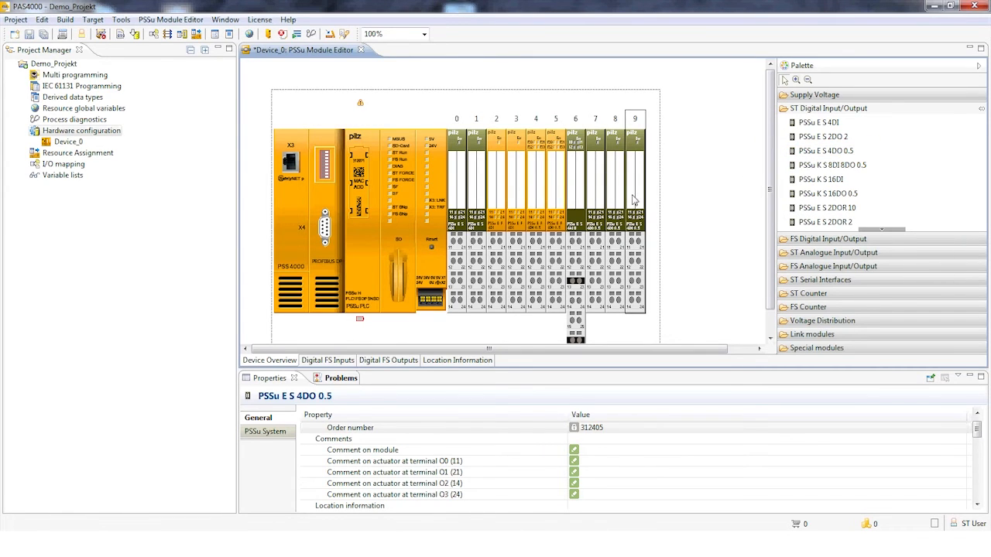
pyautogui.moveTo(360, 322)
pyautogui.click(816, 94)
pyautogui.doubleClick(822, 110)
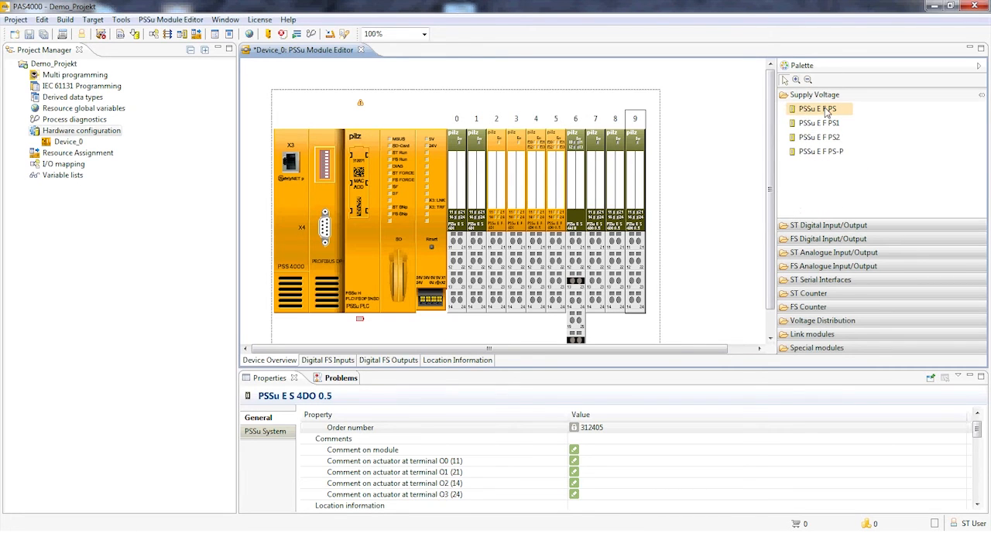
pyautogui.moveTo(653, 204); pyautogui.dragTo(631, 211)
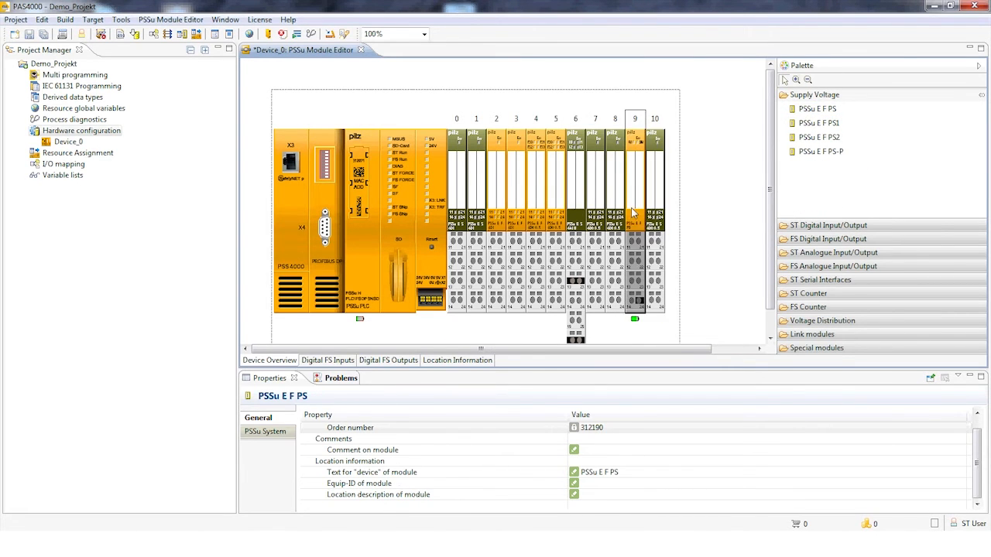
# Step: Add a PSSu E F AI I analogue input module and place it in slot 3 between the two PSSu E F 4DI modules
pyautogui.click(828, 266)
pyautogui.doubleClick(819, 163)
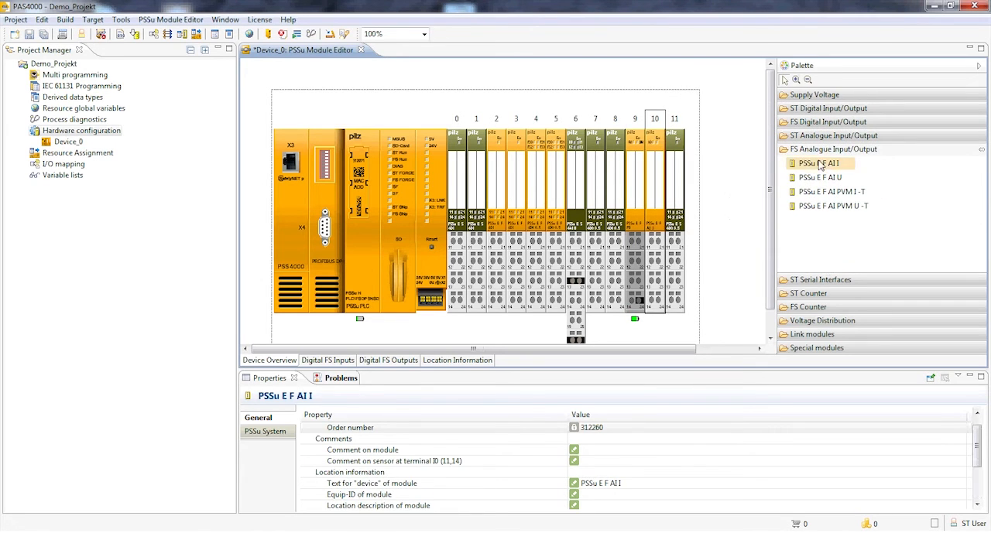
pyautogui.moveTo(671, 221); pyautogui.dragTo(511, 226)
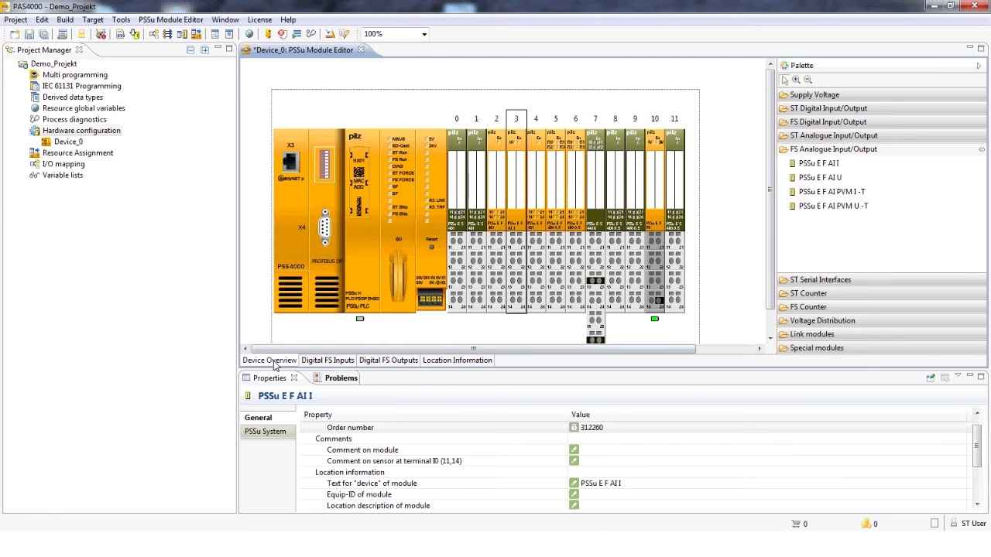
# Step: Review the device's digital FS inputs, digital FS outputs and location information, and return to the device overview
pyautogui.click(329, 363)
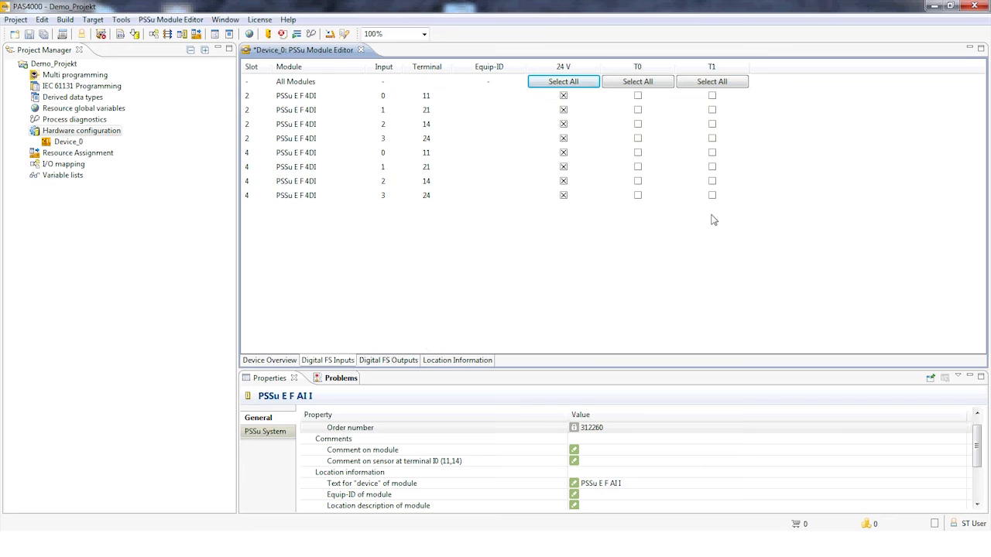
pyautogui.click(394, 362)
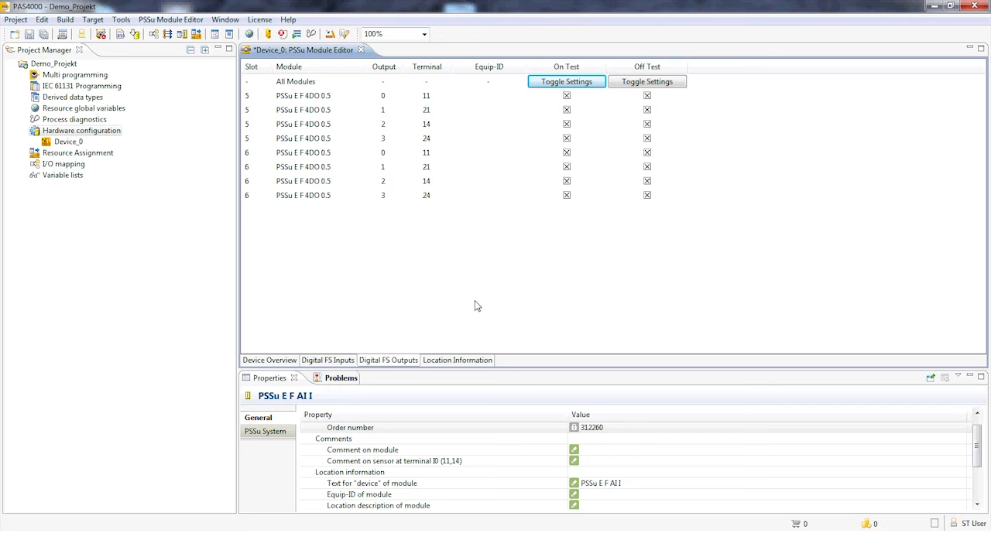
pyautogui.click(466, 360)
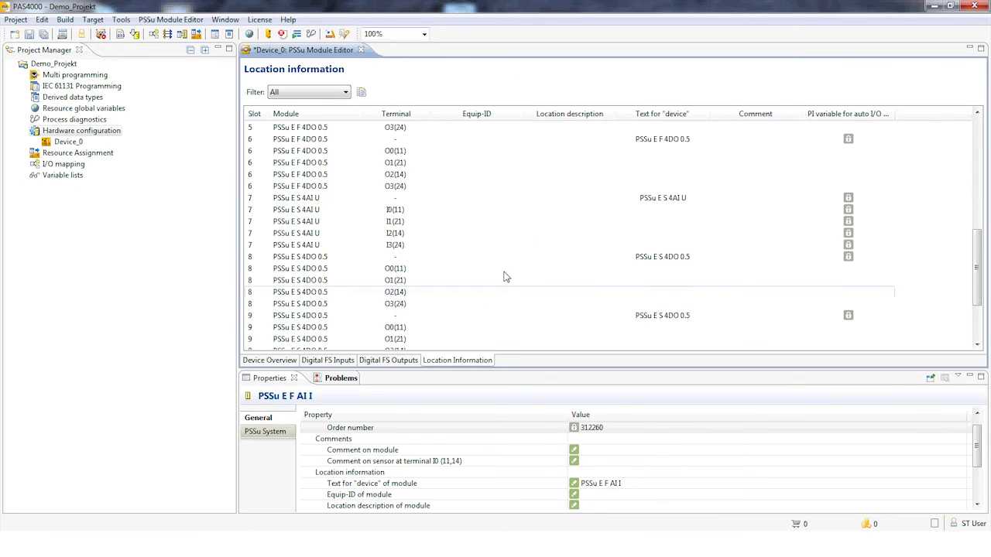
pyautogui.moveTo(978, 254); pyautogui.dragTo(986, 133)
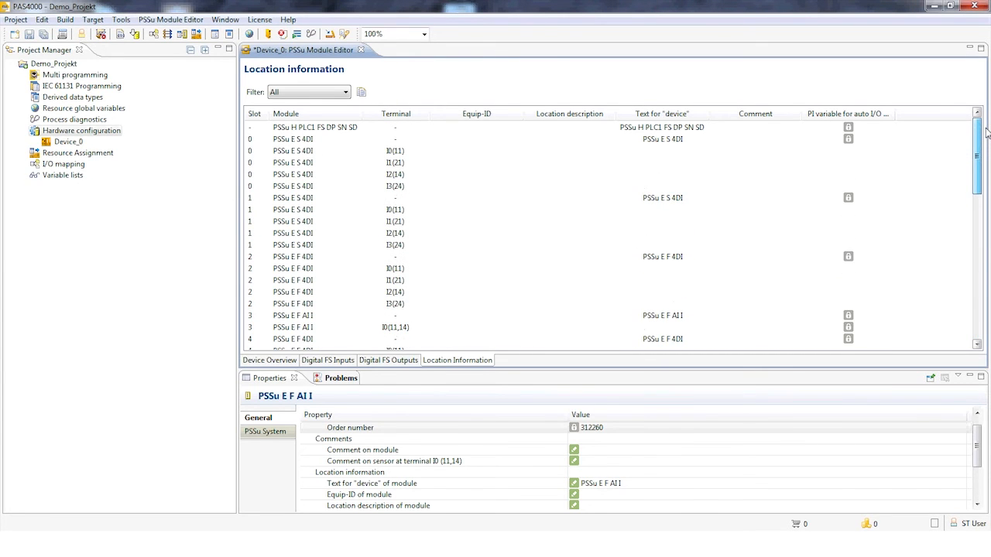
pyautogui.click(281, 362)
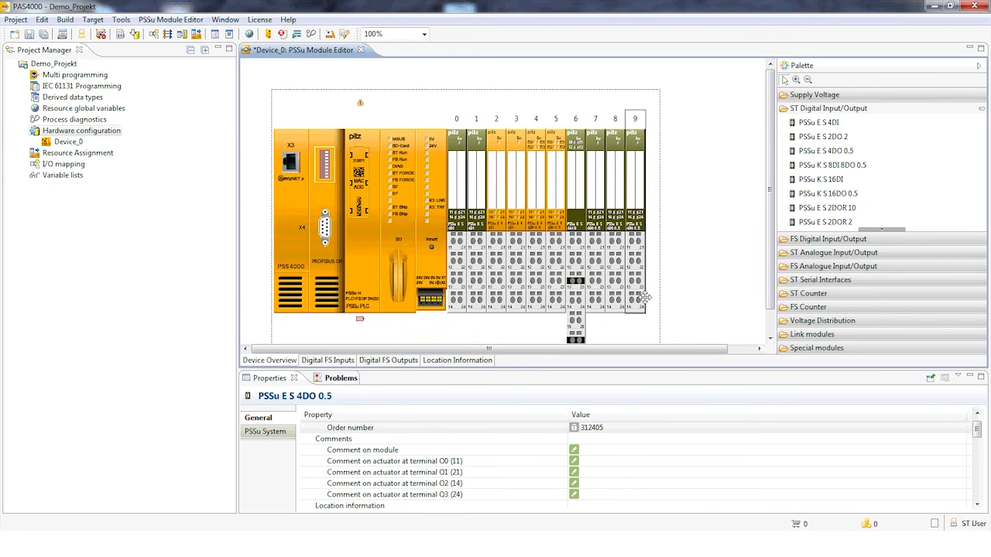
# Step: Insert a PSSu E F PS supply module before the last output module and a PSSu E F AI I module at slot 3
pyautogui.click(828, 96)
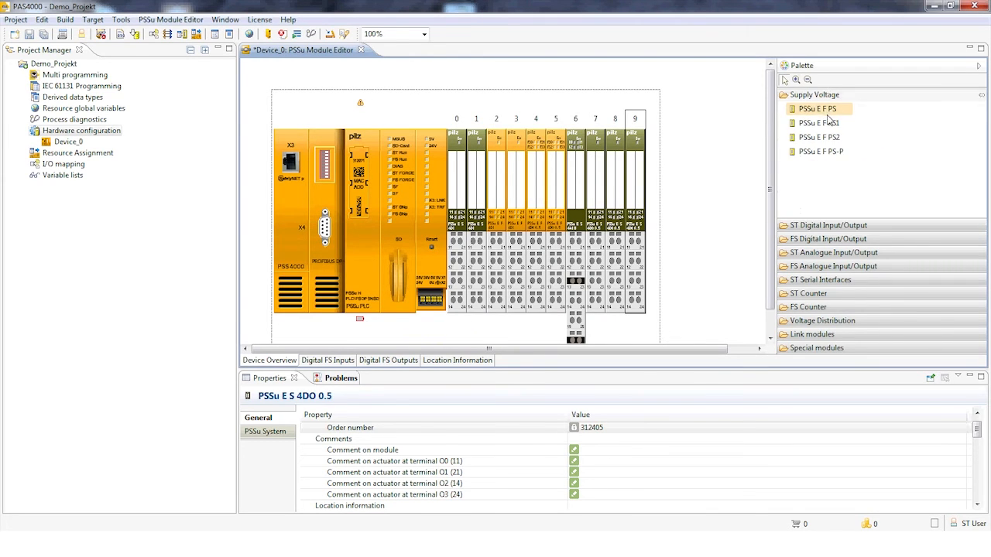
pyautogui.moveTo(826, 113); pyautogui.dragTo(635, 214)
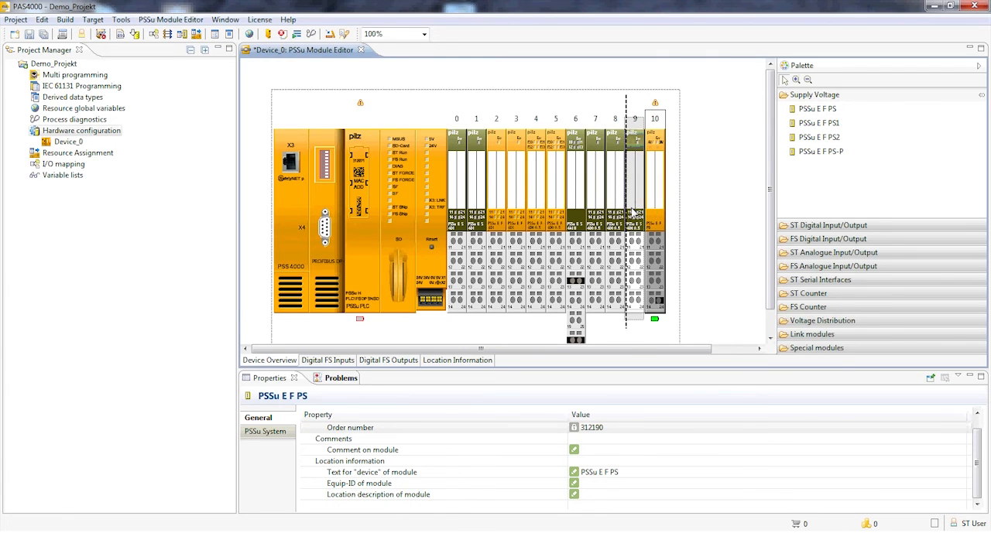
pyautogui.click(828, 266)
pyautogui.moveTo(818, 164)
pyautogui.mouseDown()
pyautogui.moveTo(692, 219)
pyautogui.moveTo(512, 225)
pyautogui.mouseUp()
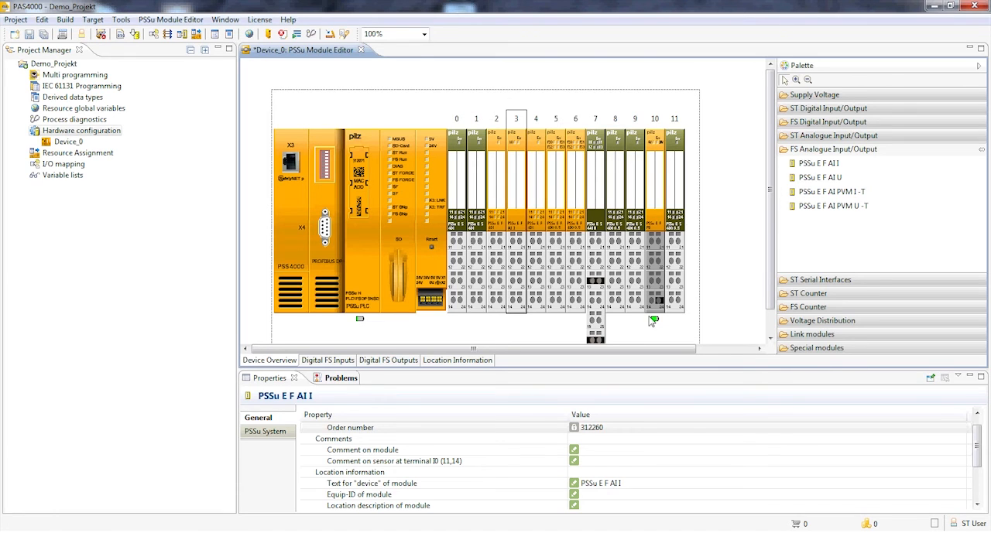
# Step: Select the PSSu E S 4DI module in slot 0 to examine its properties
pyautogui.moveTo(362, 320)
pyautogui.click(461, 257)
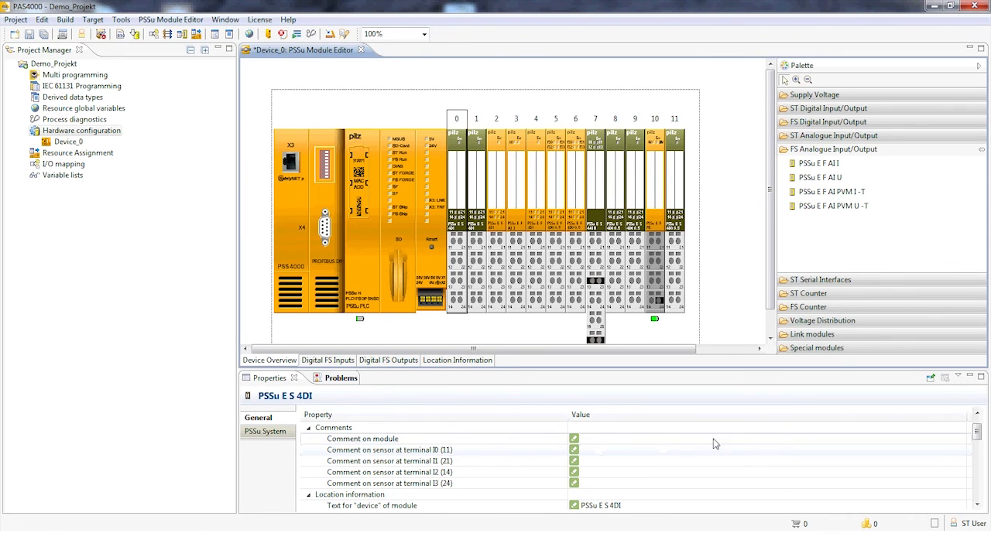
# Step: Review the properties of the slot 0 module and the PLC head module, and save and close the Device_0 module configuration
pyautogui.moveTo(977, 431); pyautogui.dragTo(978, 453)
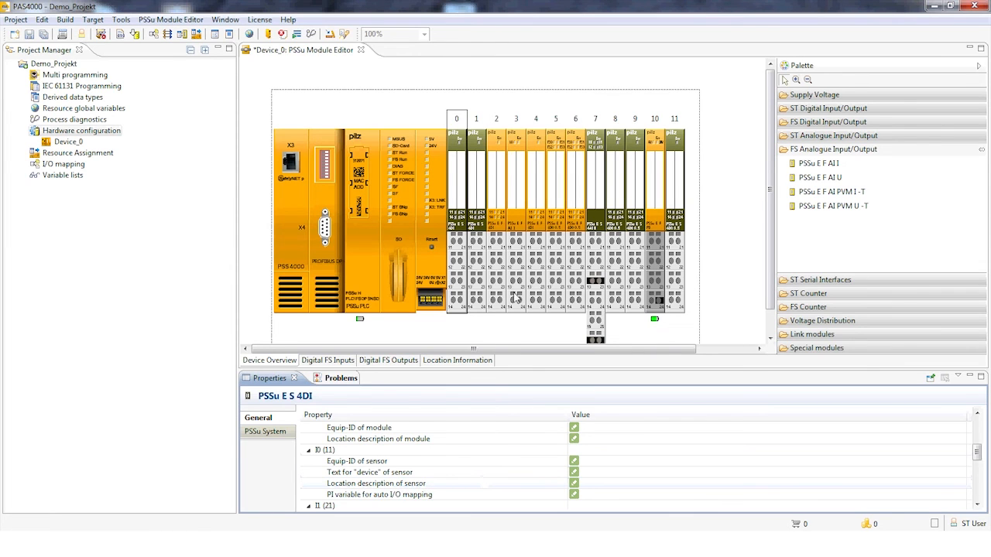
pyautogui.click(393, 183)
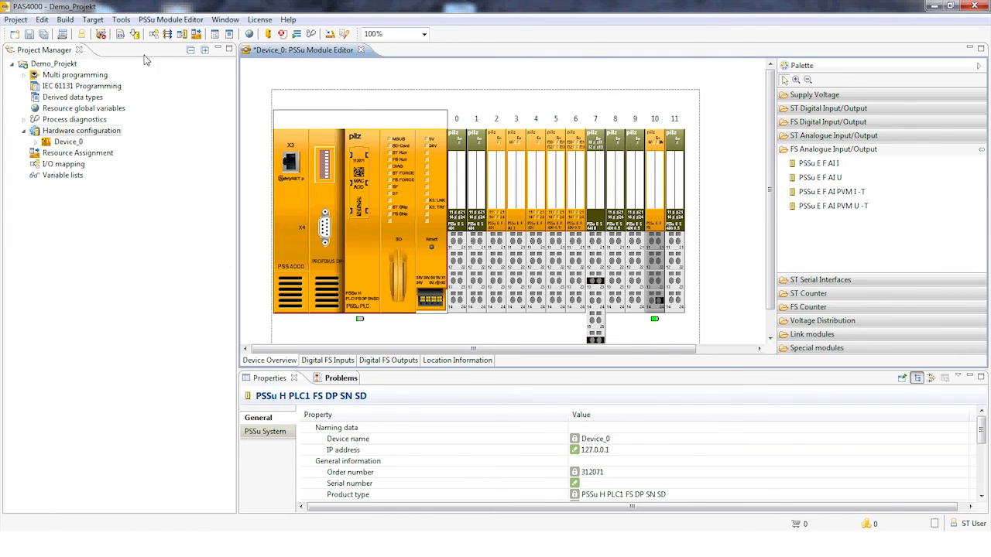
pyautogui.click(29, 35)
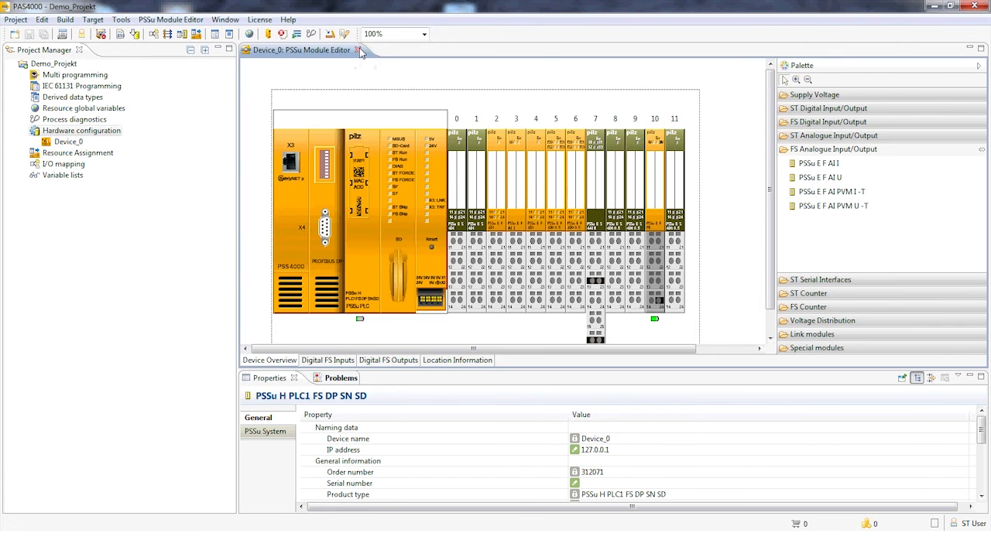
pyautogui.click(357, 50)
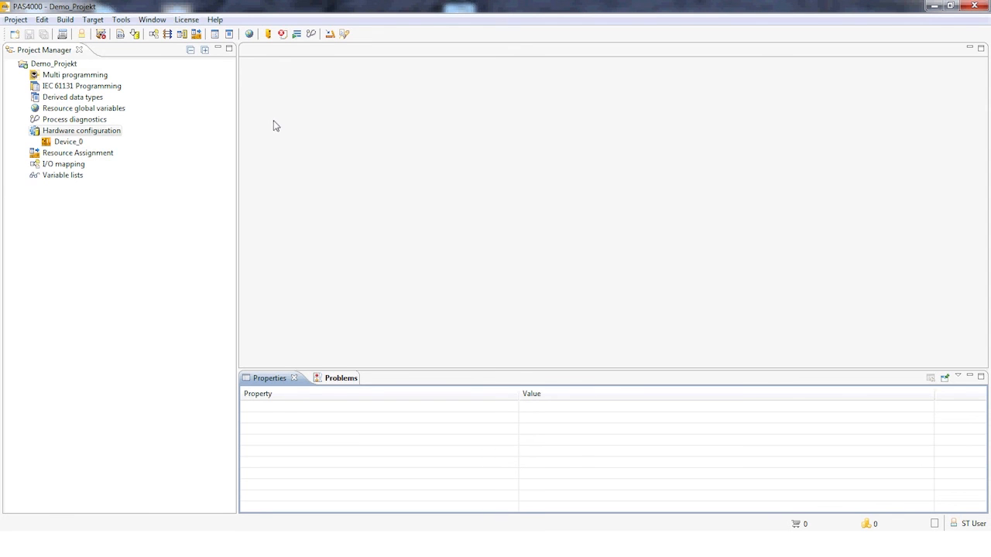
# Step: Display the properties of Device_0 in the hardware configuration and examine its naming data and general information
pyautogui.click(68, 142)
pyautogui.rightClick(72, 145)
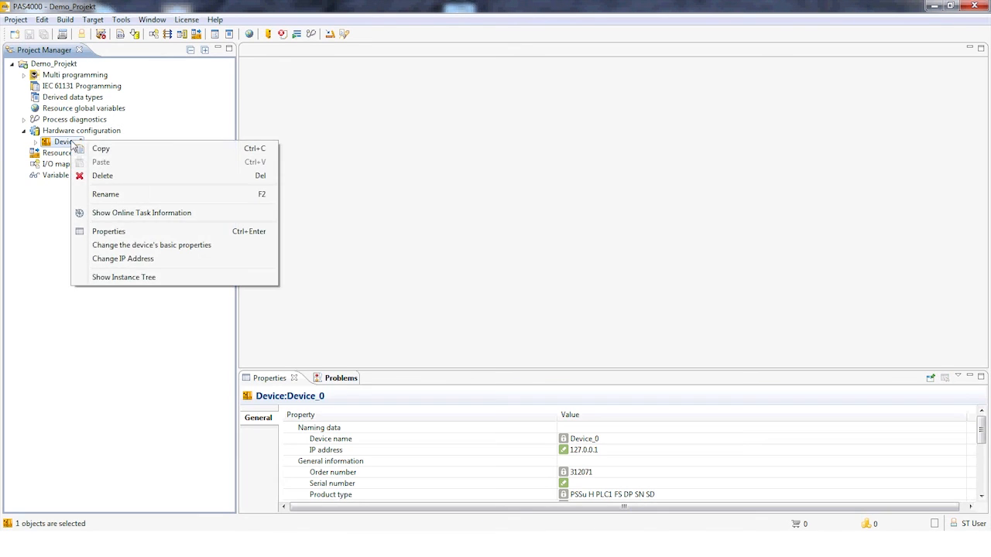
pyautogui.click(116, 236)
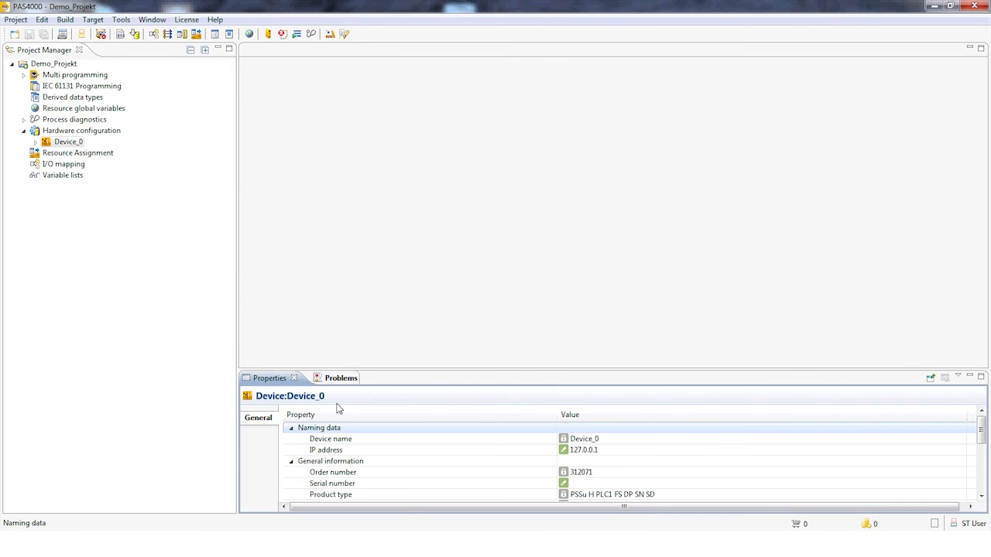
pyautogui.moveTo(981, 431)
pyautogui.mouseDown()
pyautogui.moveTo(985, 481)
pyautogui.moveTo(983, 441)
pyautogui.mouseUp()
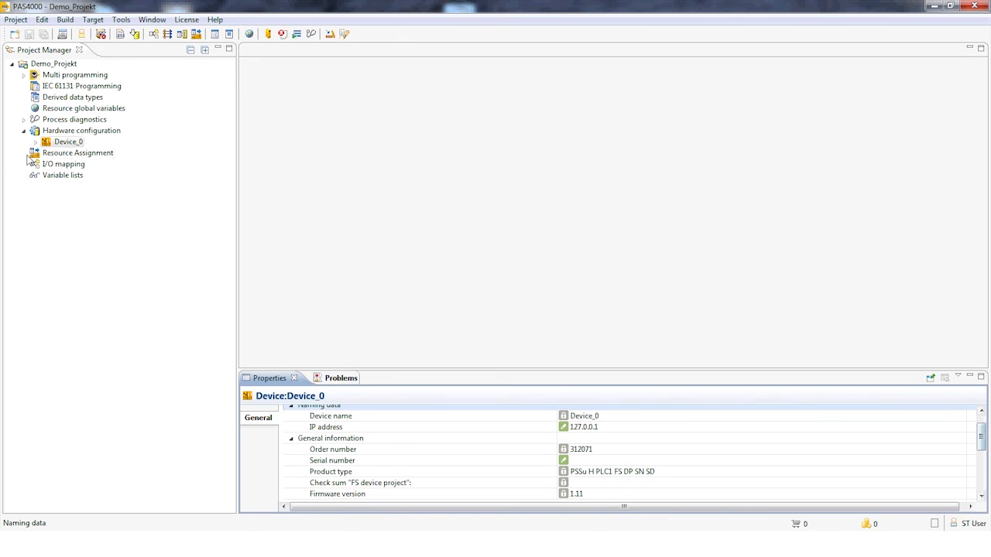
# Step: Try selecting firmware version 1.9 in Device_0's basic properties after checking the available product types, and discard the change
pyautogui.rightClick(67, 143)
pyautogui.click(117, 247)
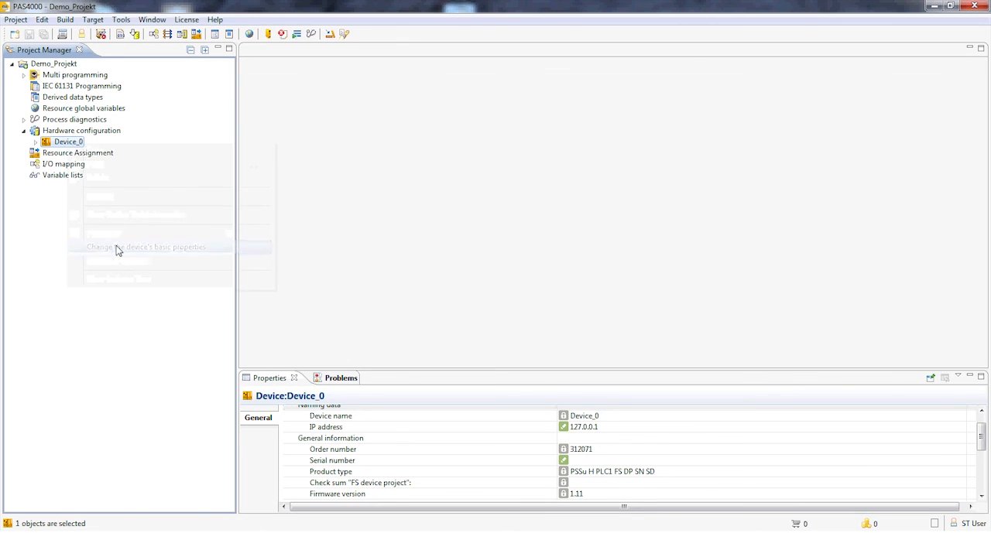
pyautogui.click(511, 162)
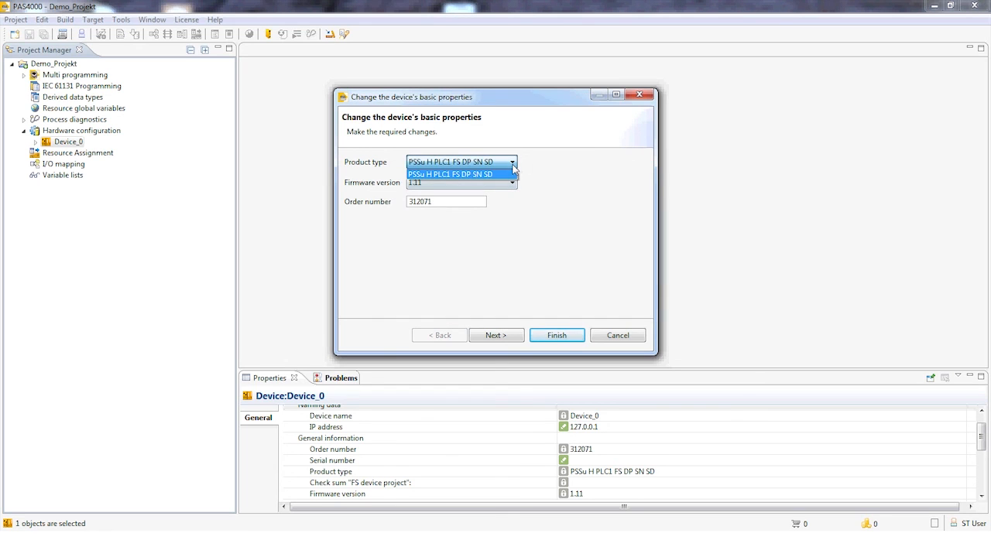
pyautogui.click(512, 165)
pyautogui.click(512, 183)
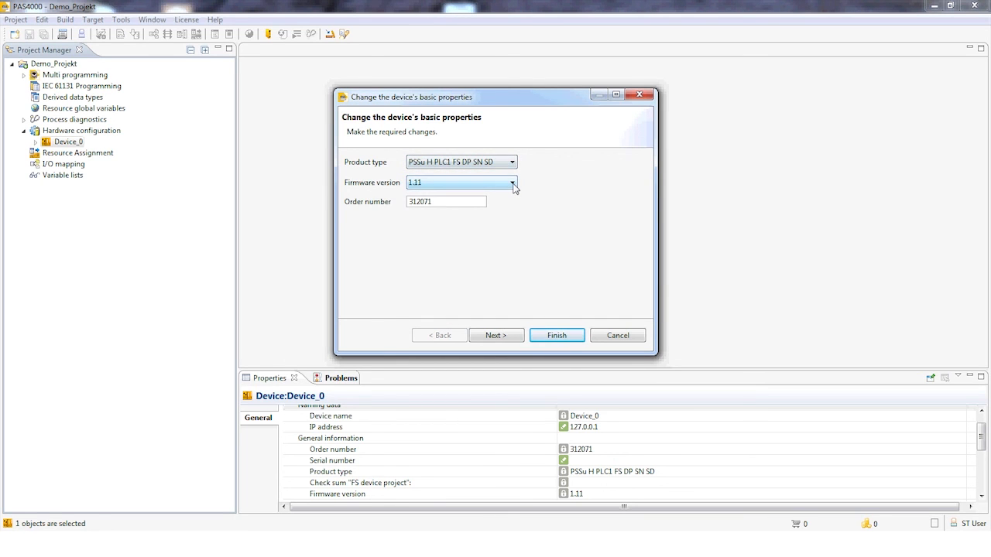
pyautogui.click(512, 183)
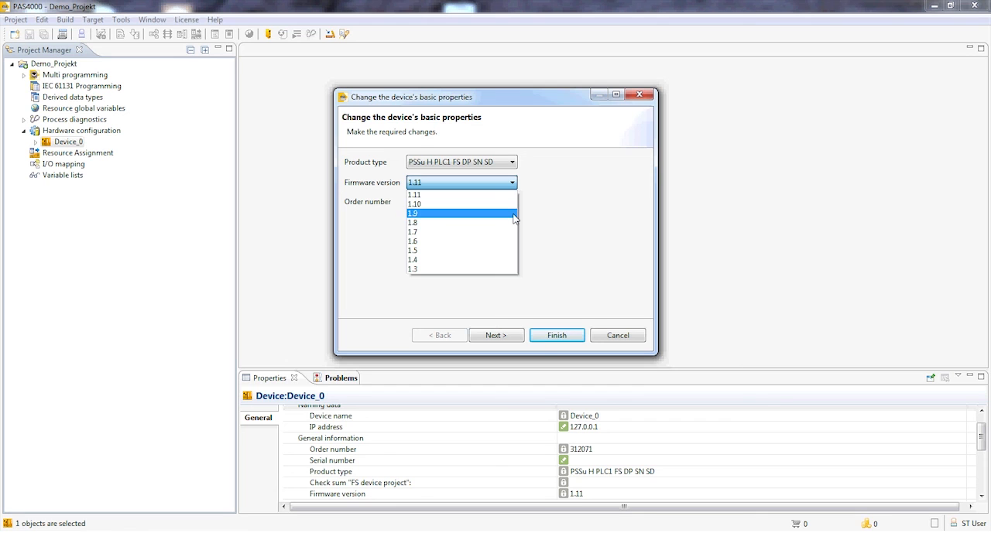
pyautogui.click(513, 213)
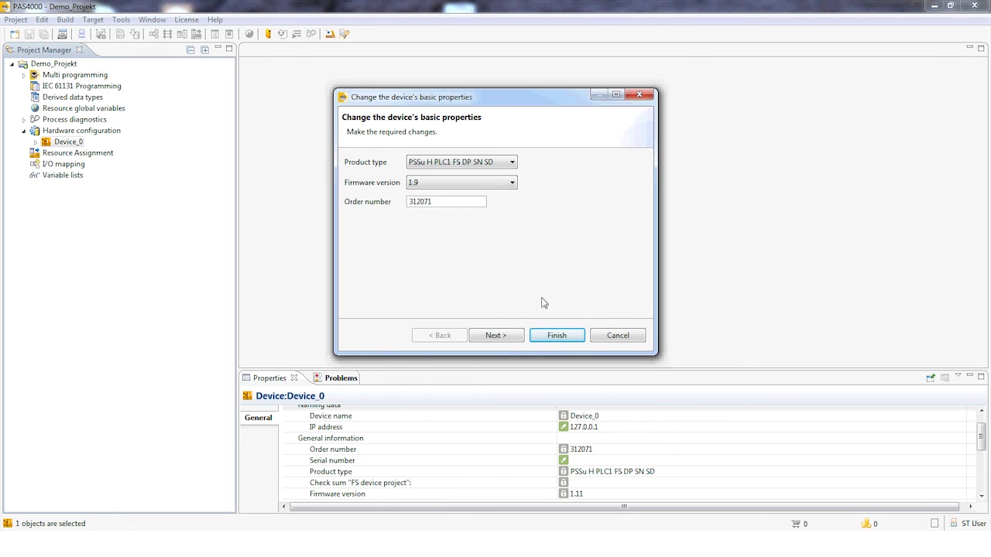
pyautogui.click(616, 335)
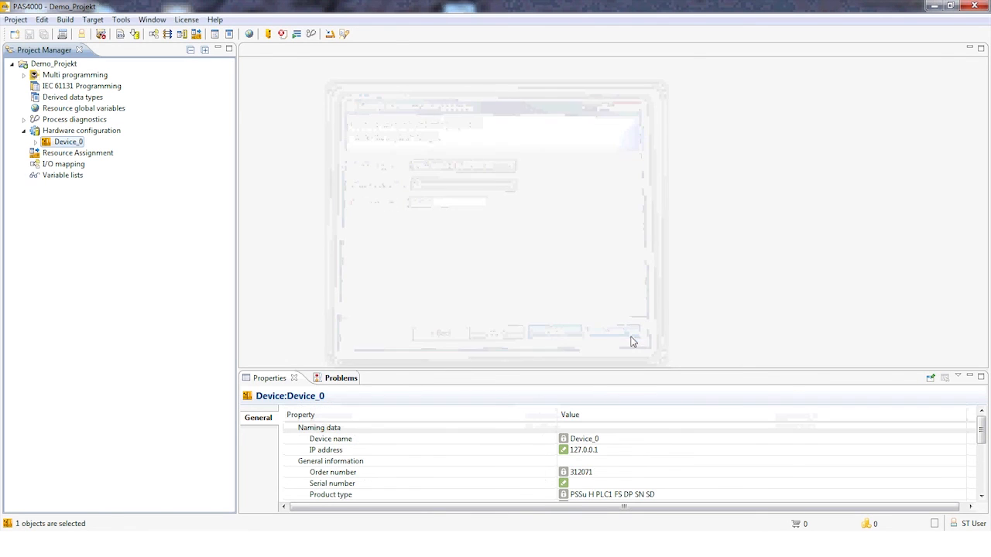
# Step: Open the IP address change dialog for Device_0
pyautogui.rightClick(69, 143)
pyautogui.click(120, 261)
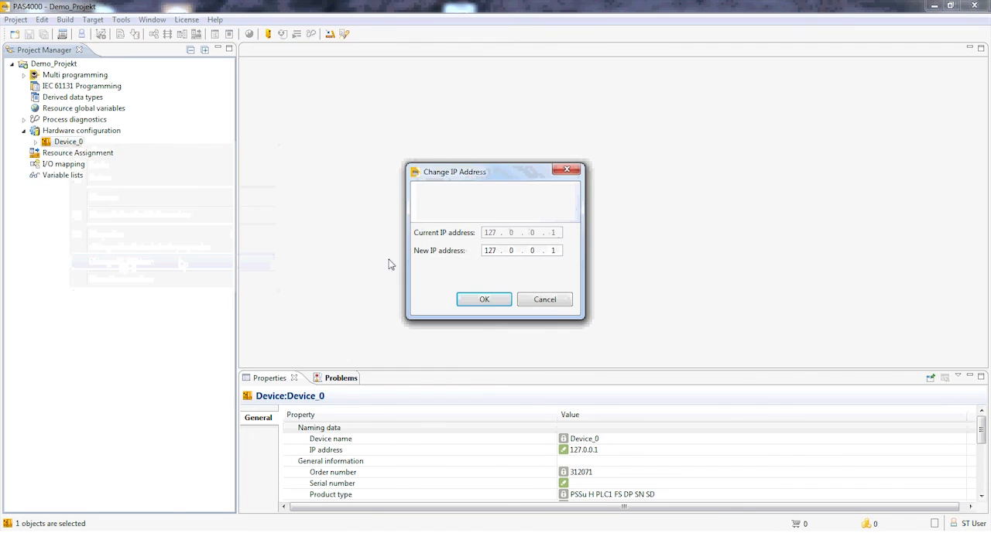